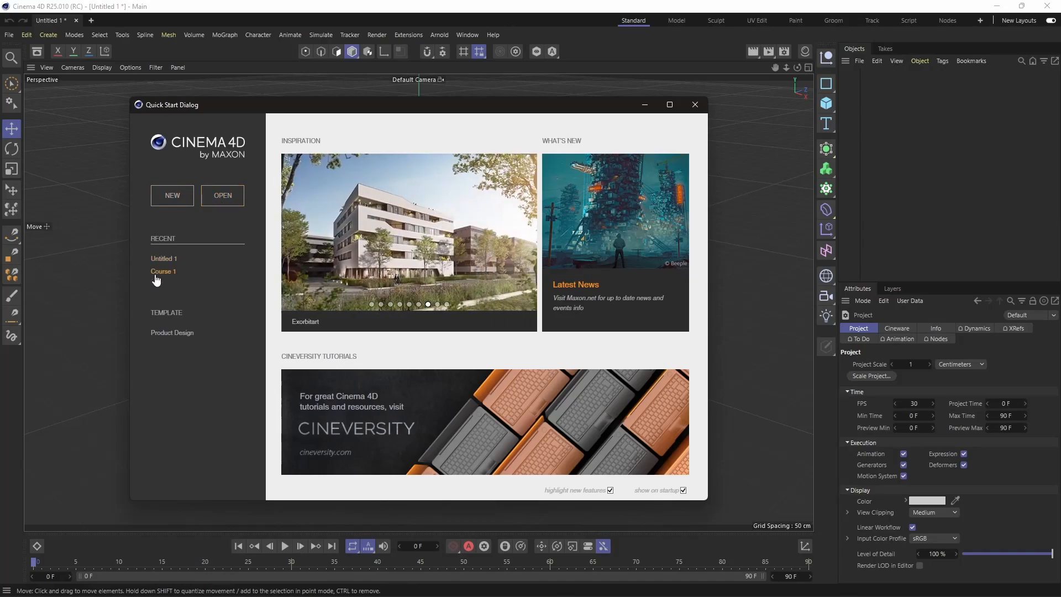
Step: Start a new project and preview the Model and Sculpt layouts, ending on the Standard layout
click(181, 203)
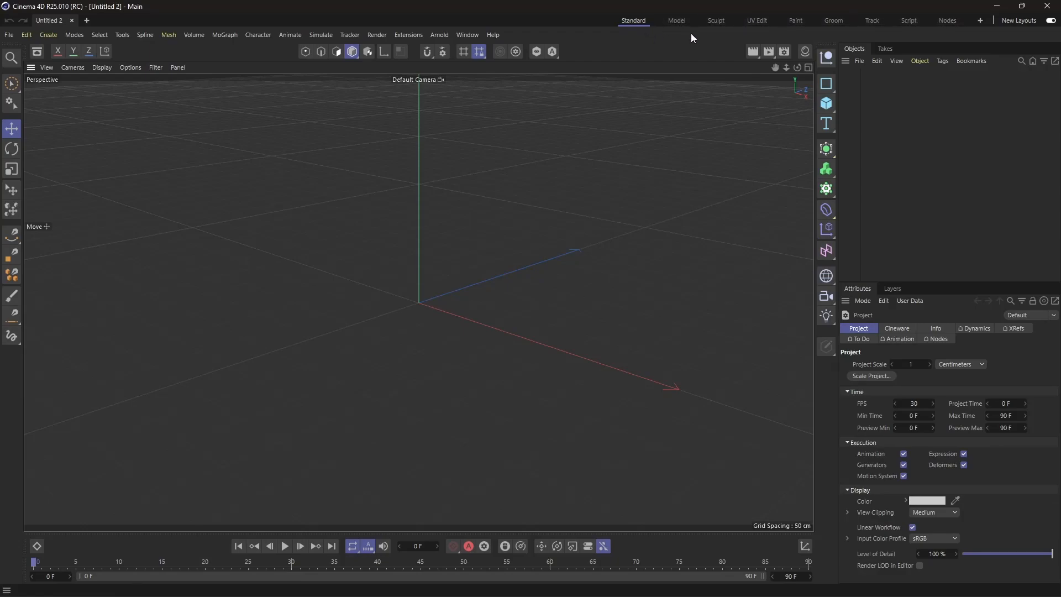
click(682, 20)
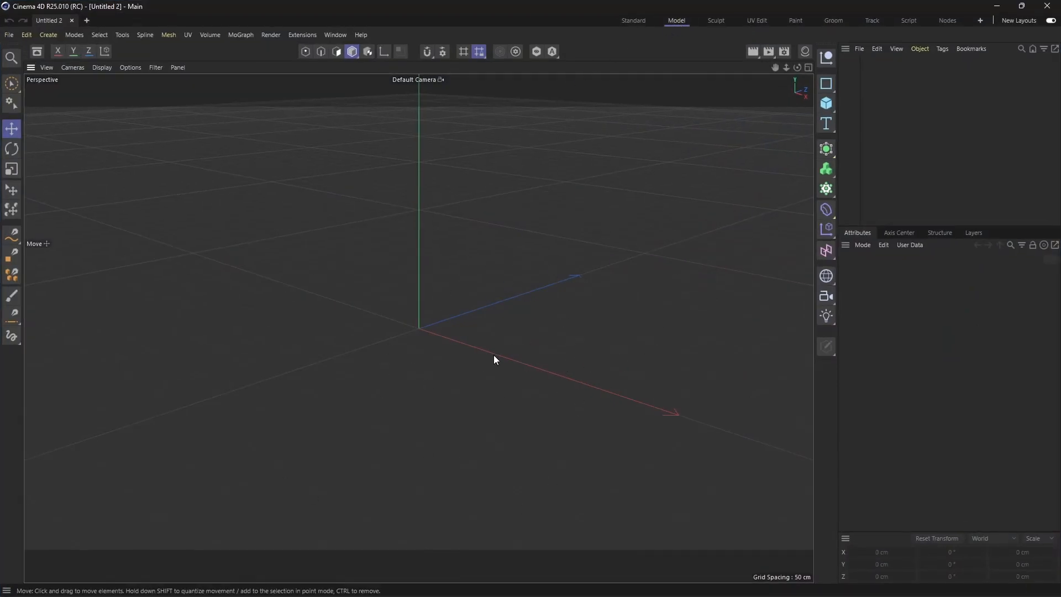
click(719, 19)
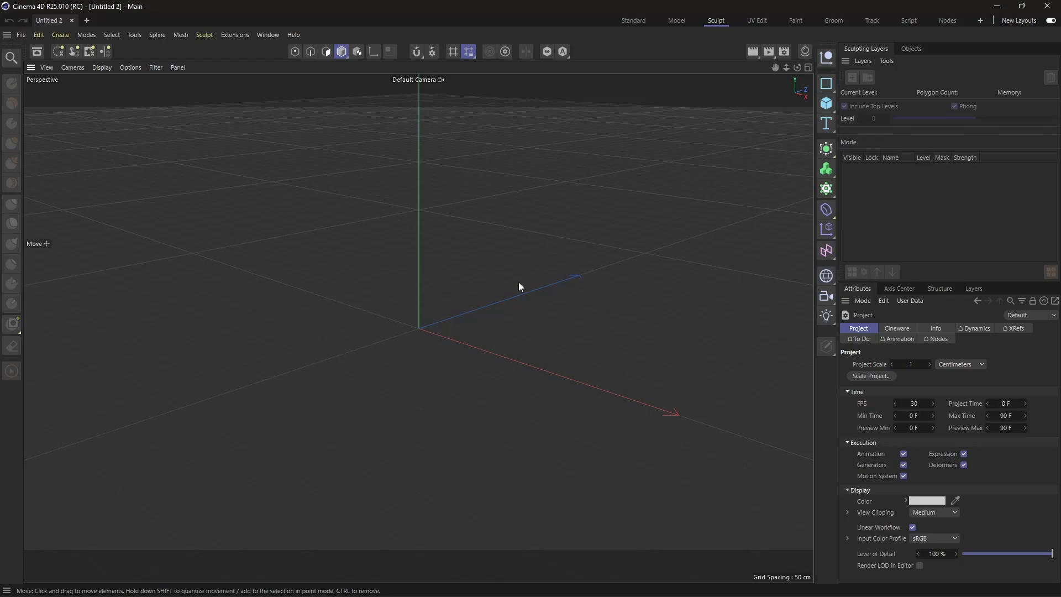
click(634, 21)
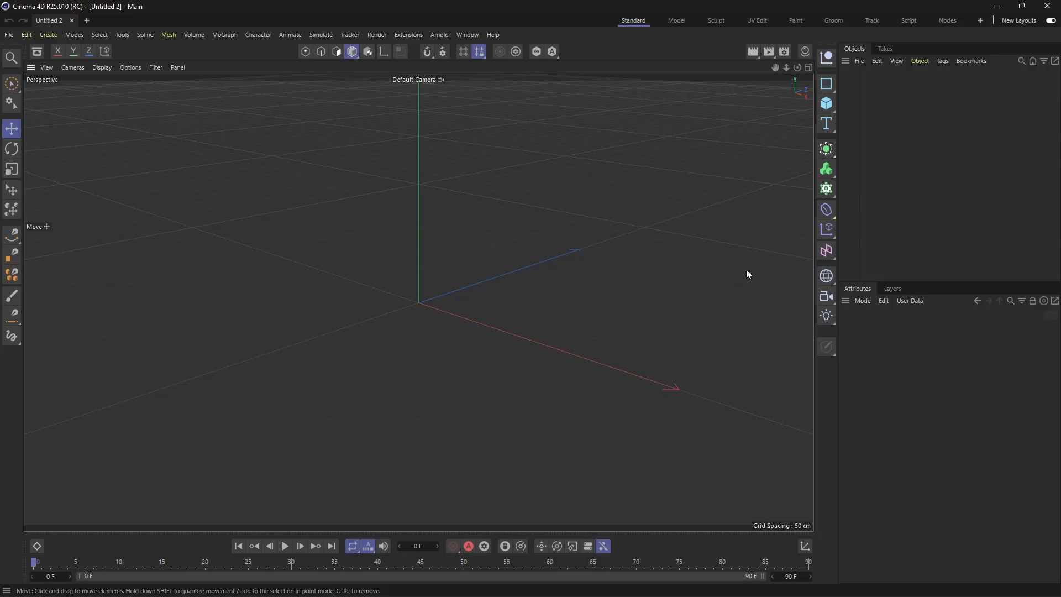
Step: Add a cube primitive at the scene origin
click(827, 104)
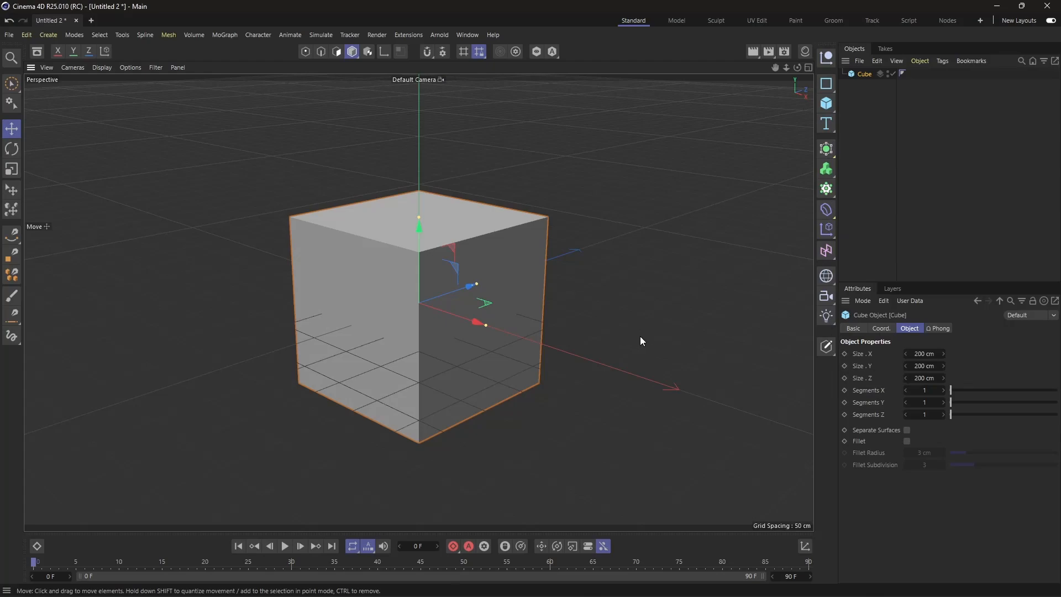
click(834, 92)
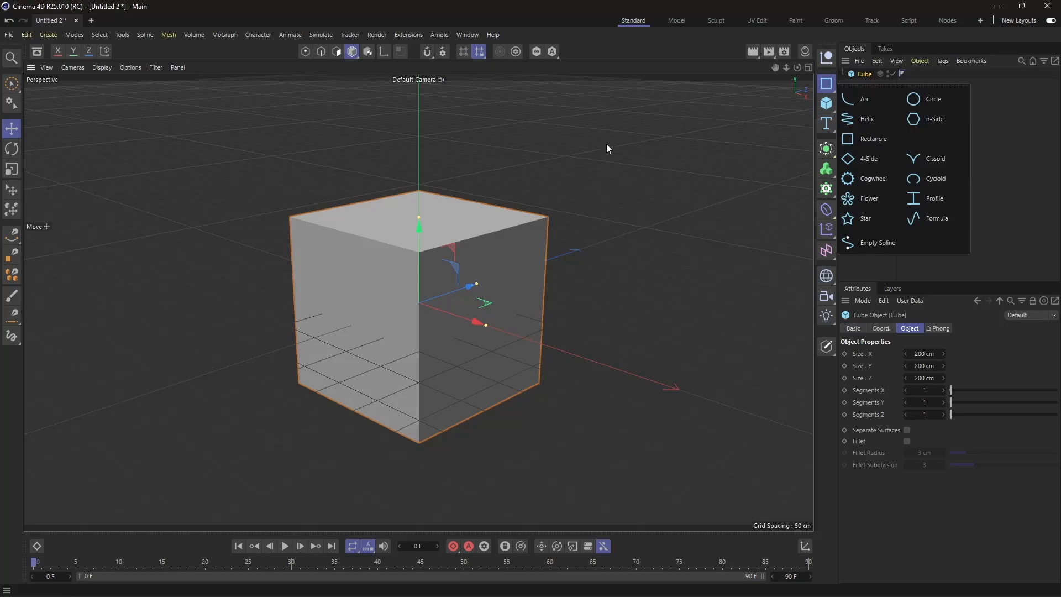
click(832, 109)
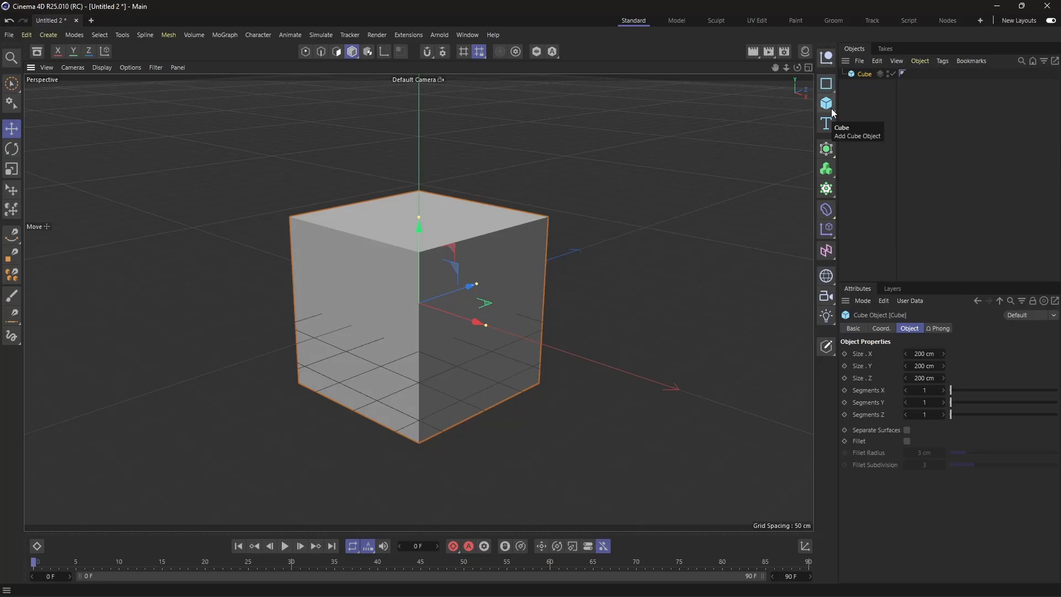
Step: Add a sphere primitive and move it out of the cube, to a spot behind it
click(831, 108)
click(935, 159)
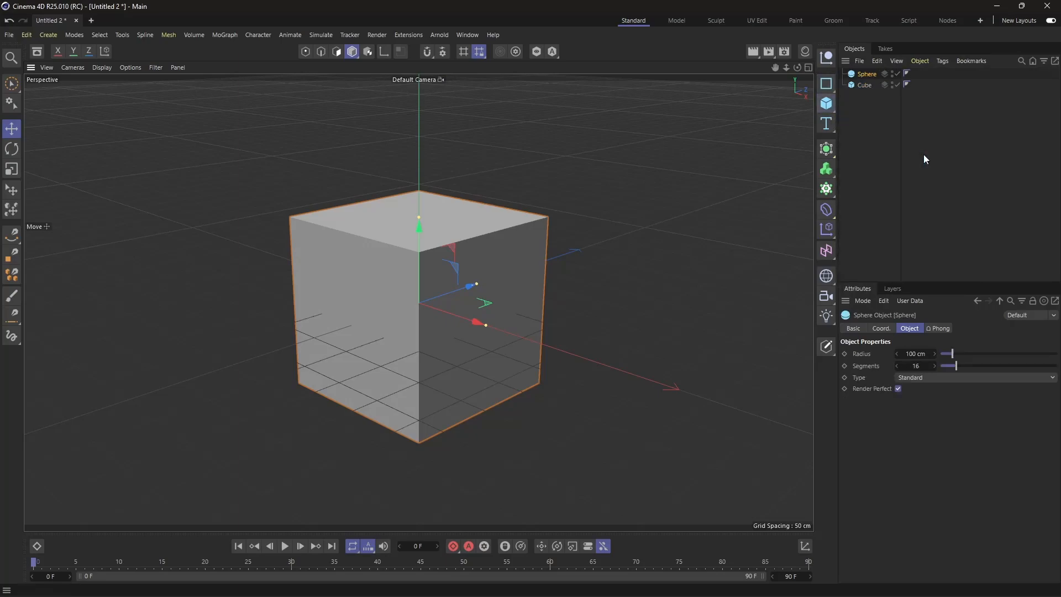
drag(476, 284, 628, 213)
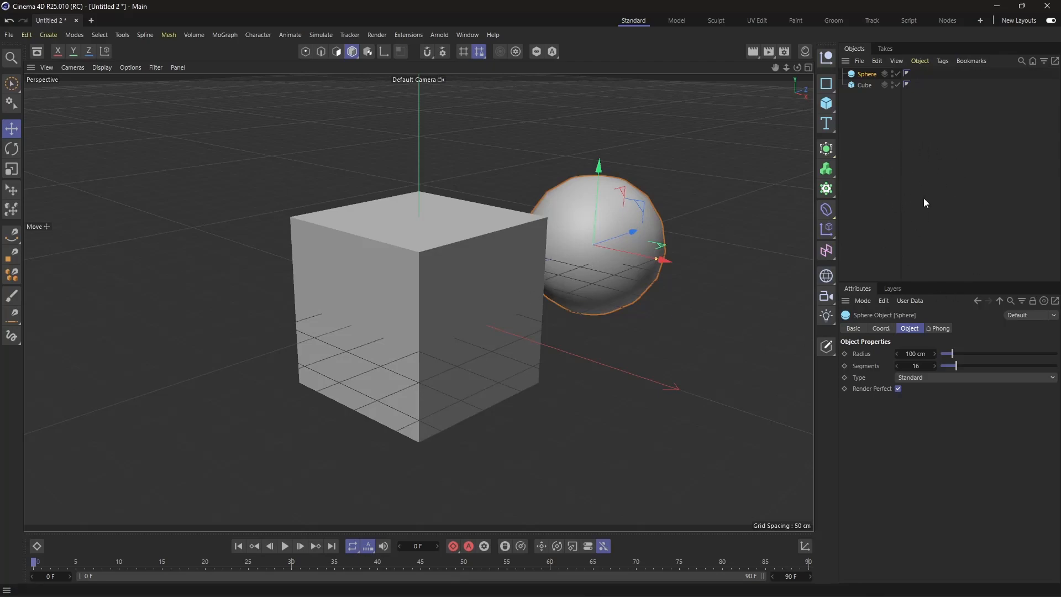
Step: Select the cube and the sphere alternately in the viewport to compare their entries and object properties
click(878, 131)
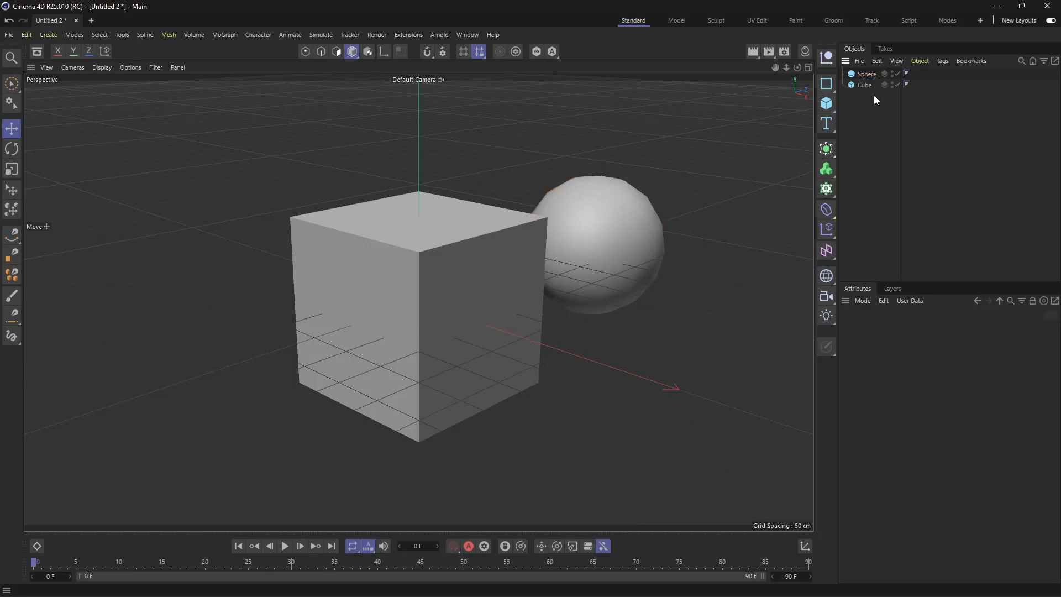
click(460, 255)
click(605, 234)
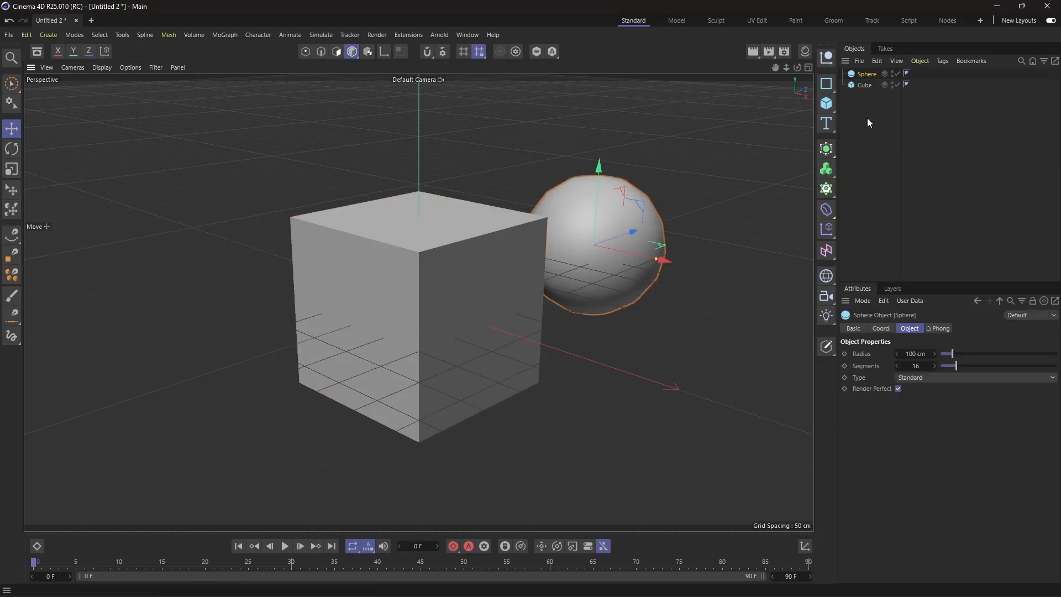
click(862, 164)
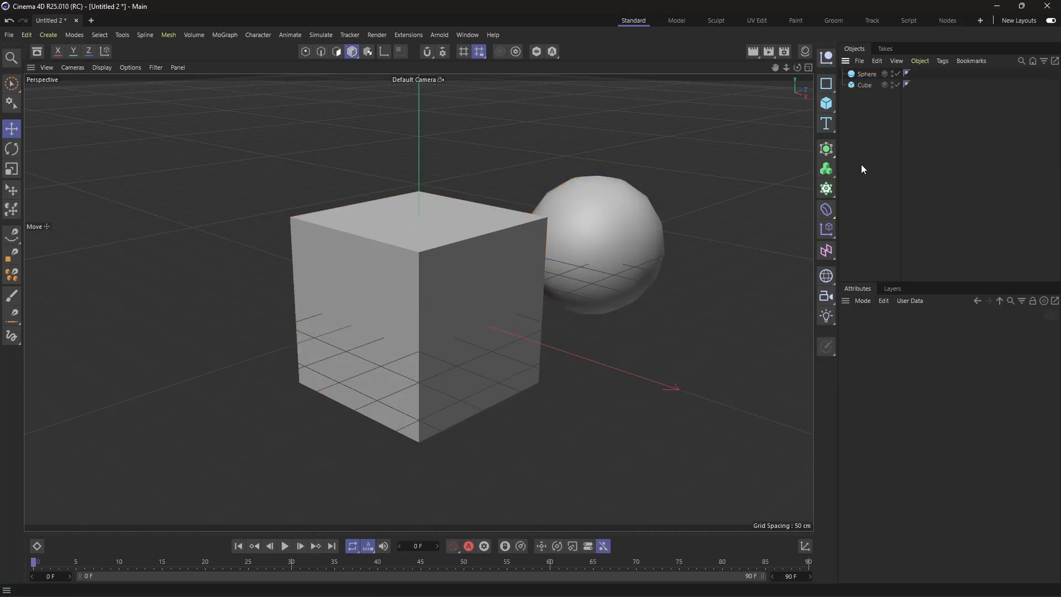
click(424, 299)
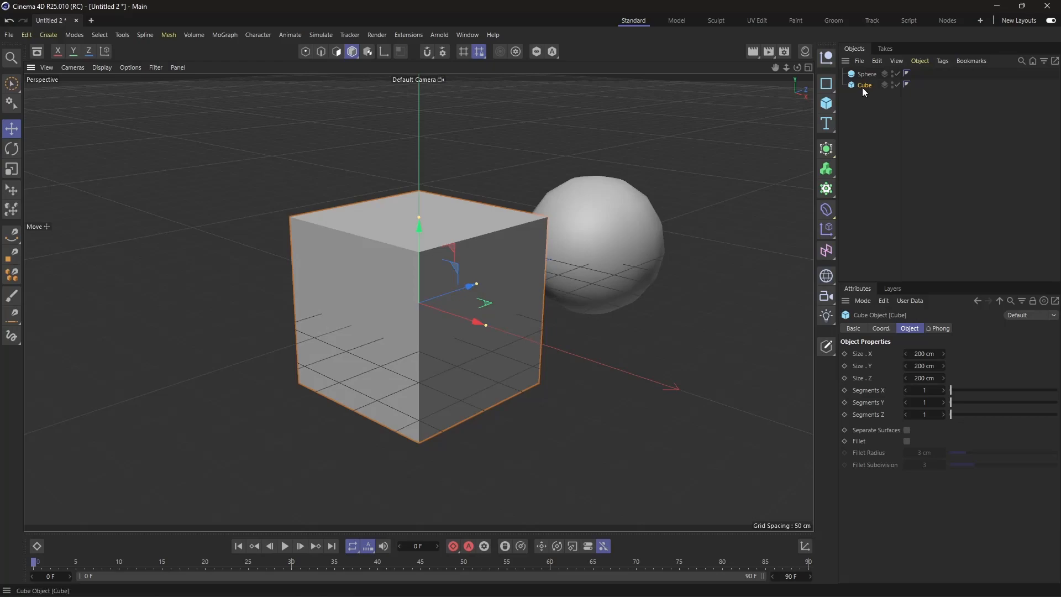
click(639, 258)
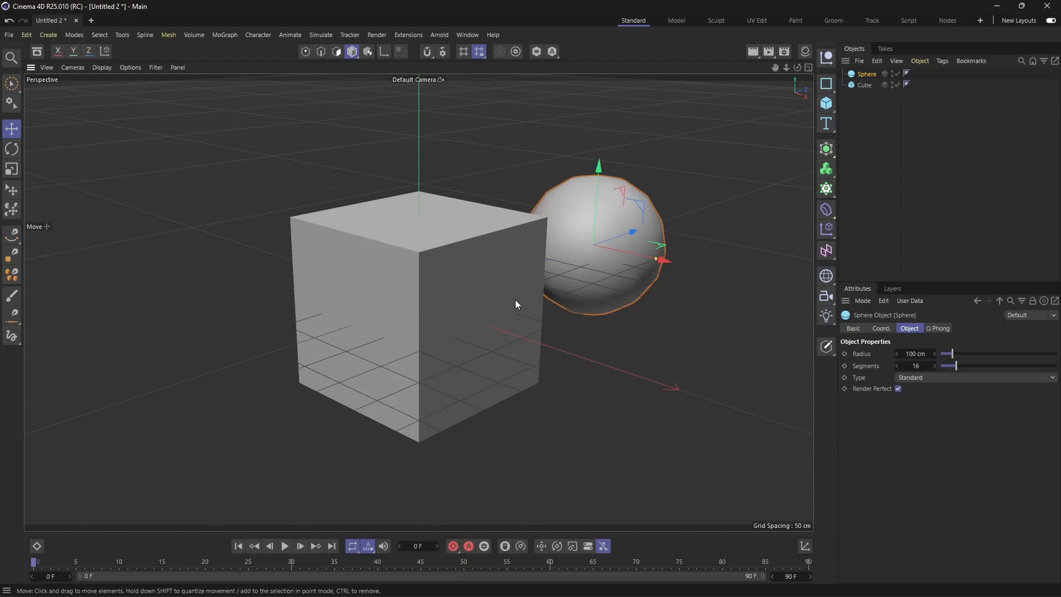
Step: Resize the cube to 120 × 135 × 134 cm and set the sphere's radius to 149 cm
click(464, 298)
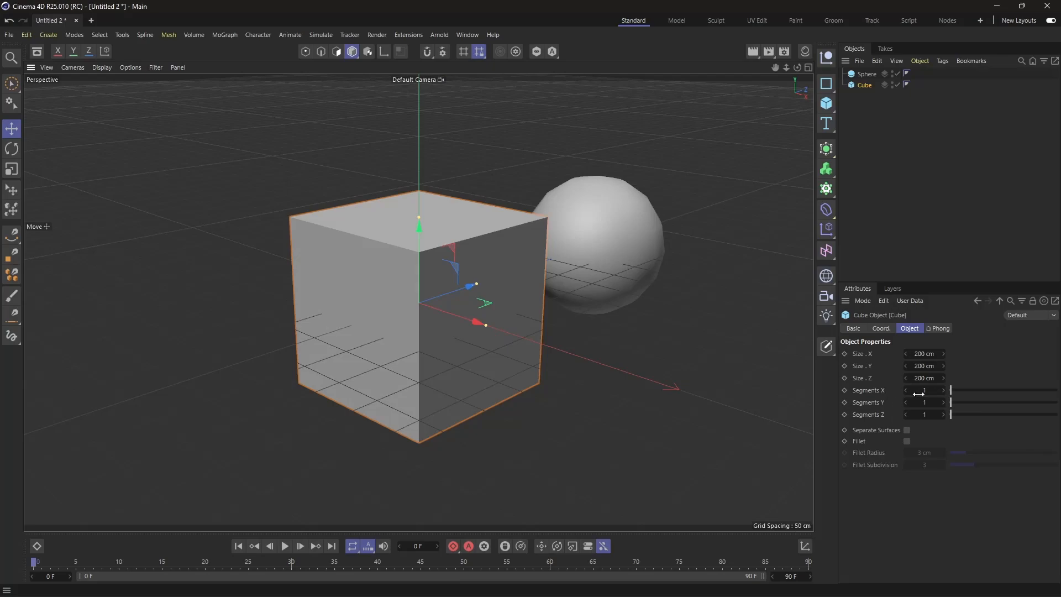
drag(924, 366, 907, 379)
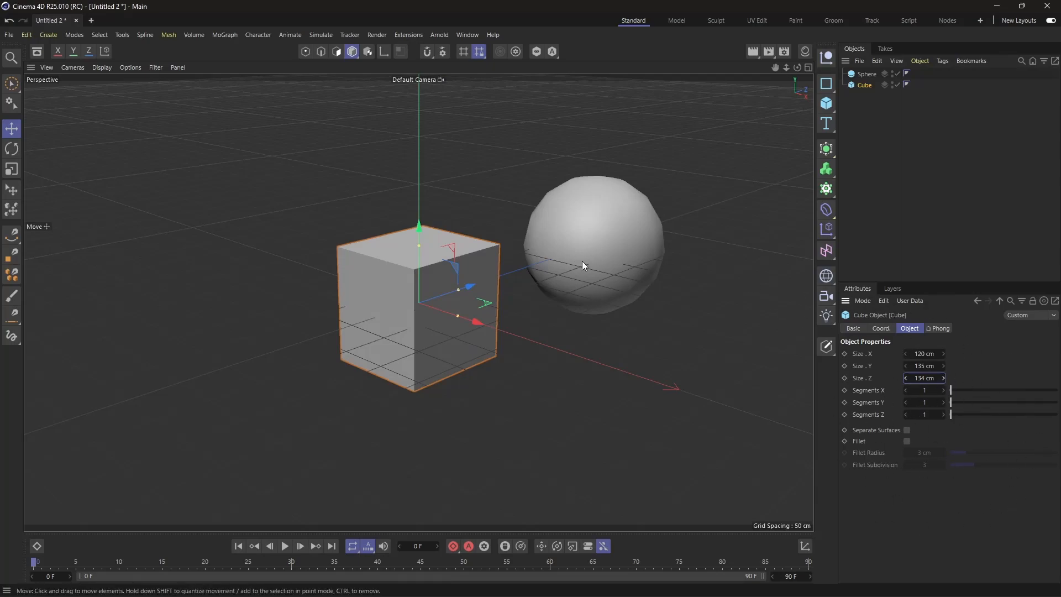
click(601, 239)
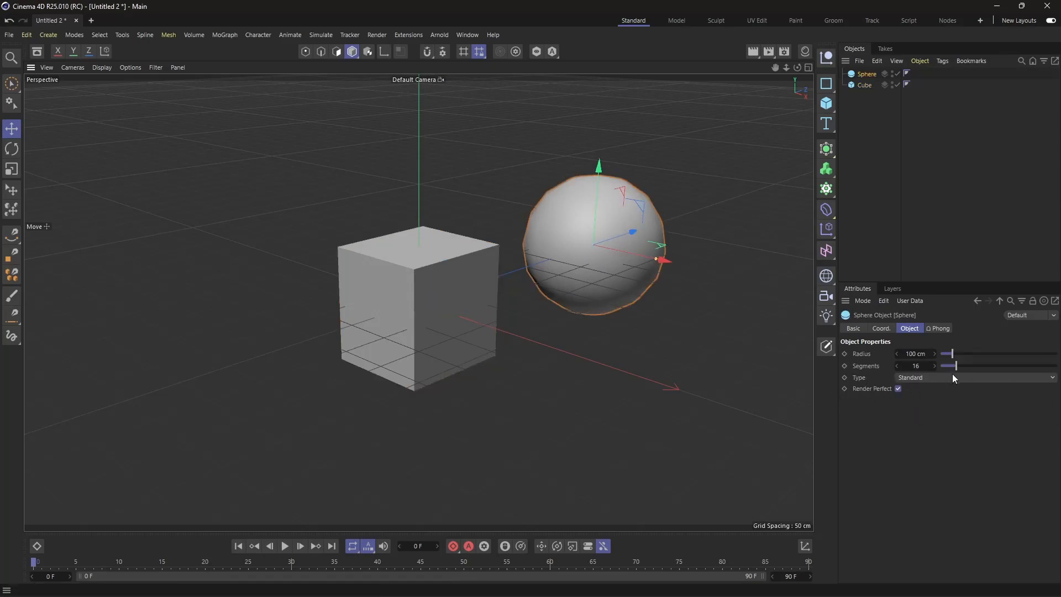
mouse_move(953, 355)
mouse_down()
mouse_move(978, 355)
mouse_move(958, 355)
mouse_up()
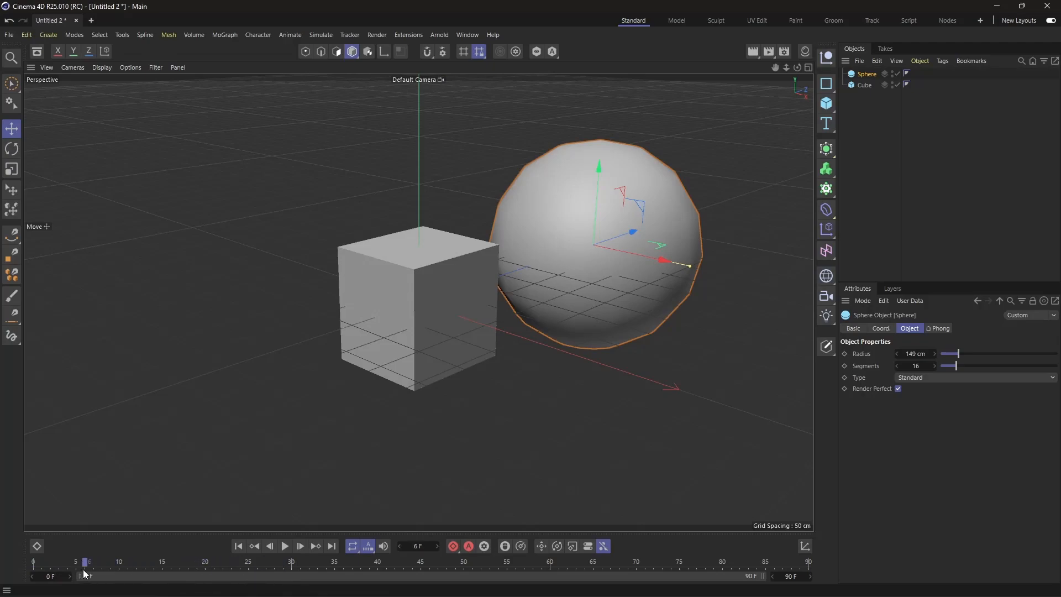
Step: Set the animation's end to frame 200, testing timeline playback before and after the change
click(283, 547)
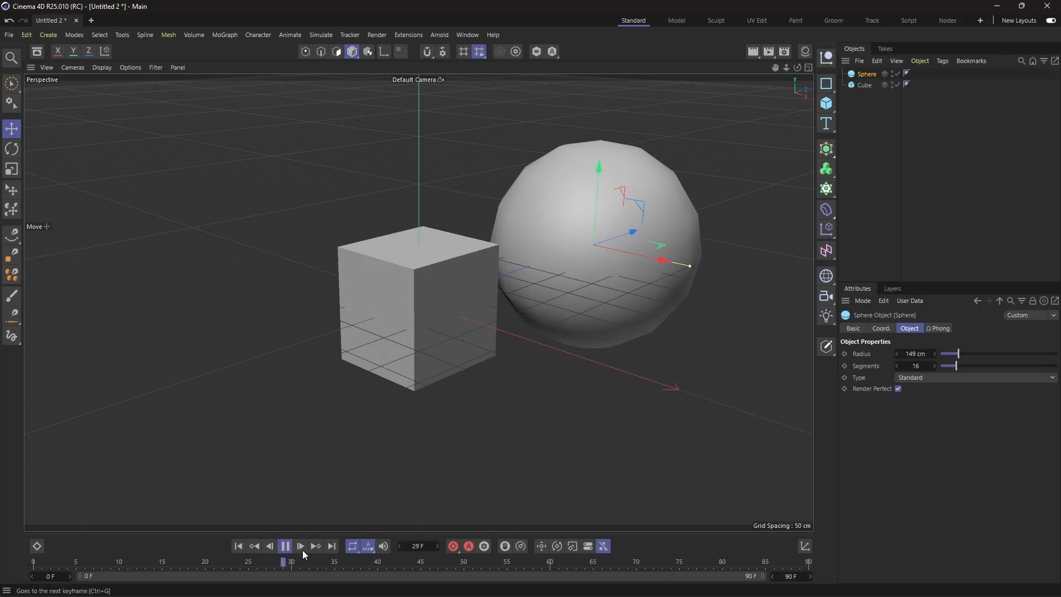
click(285, 547)
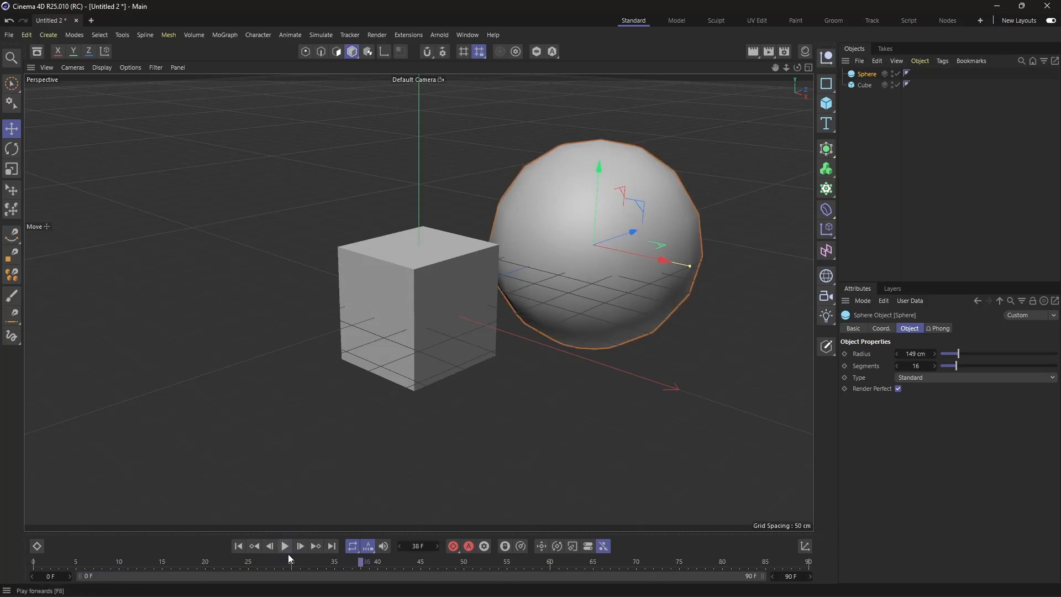
double_click(789, 577)
text(200)
key(Return)
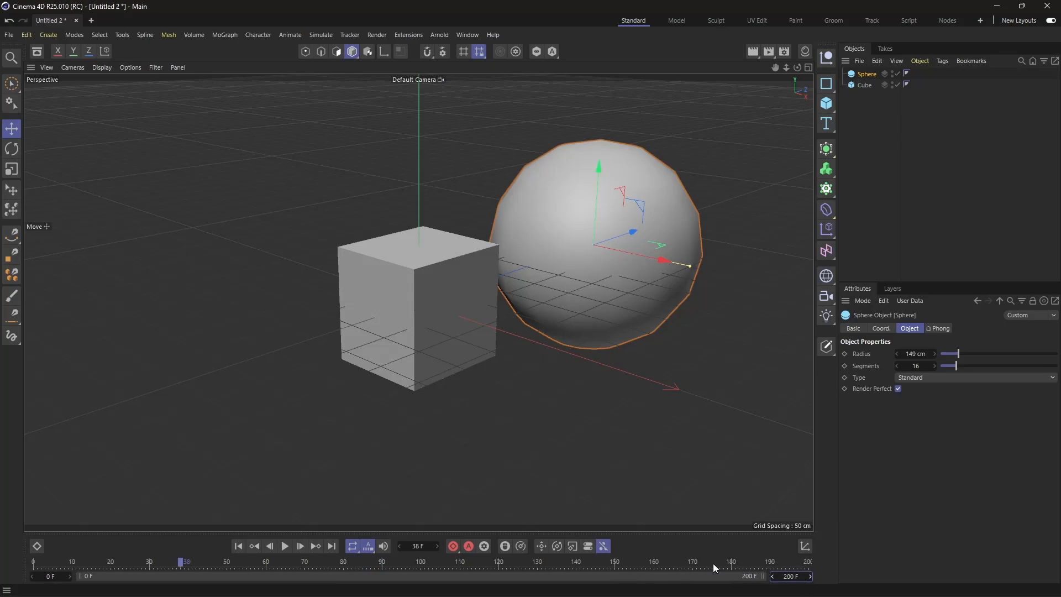
click(285, 547)
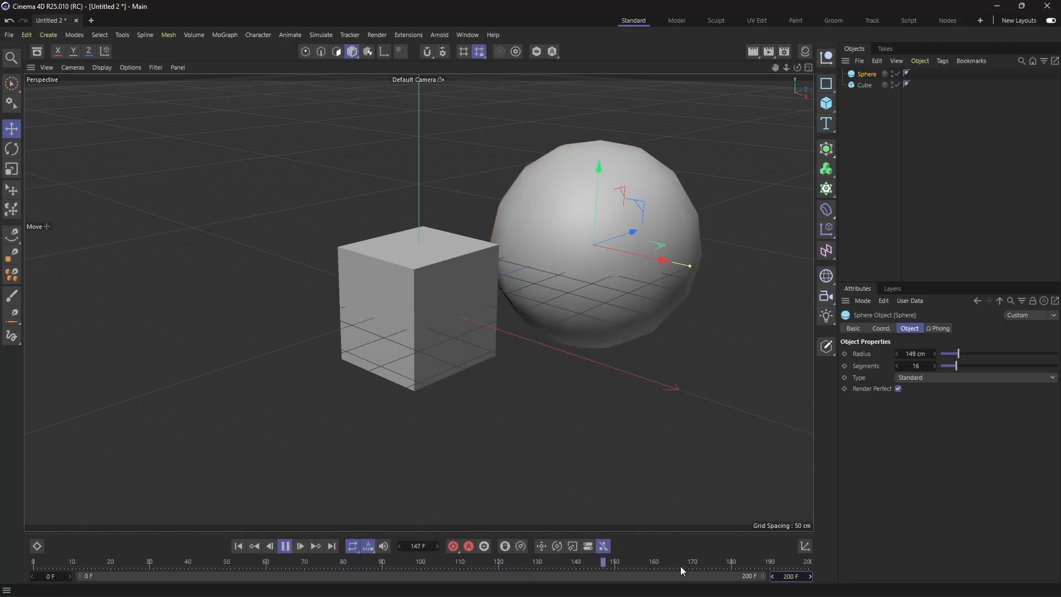
click(286, 547)
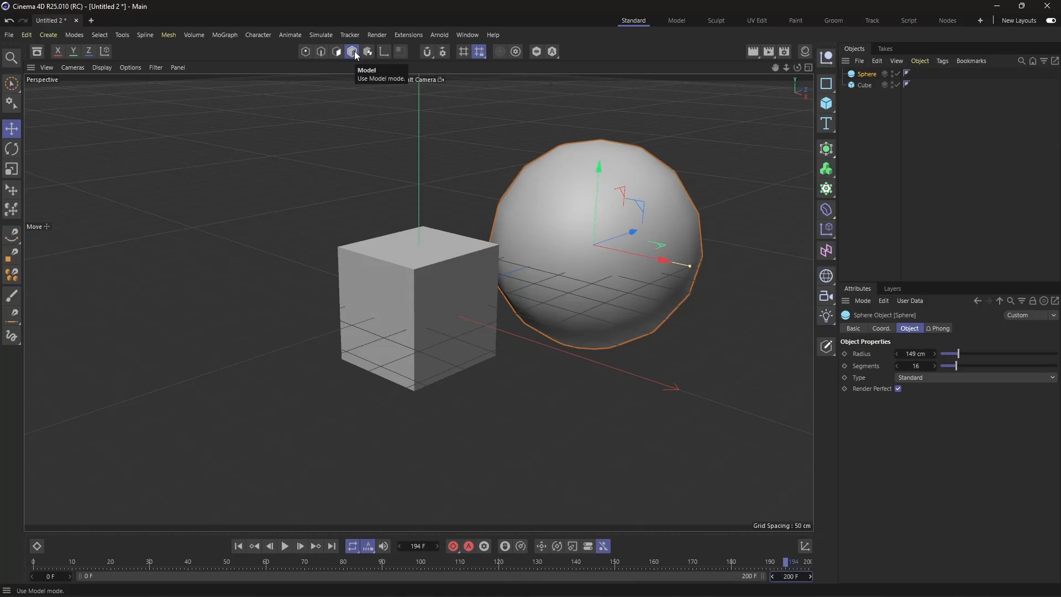
Step: Shift the cube slightly along its X axis and convert it into an editable polygon object in Points mode
click(449, 307)
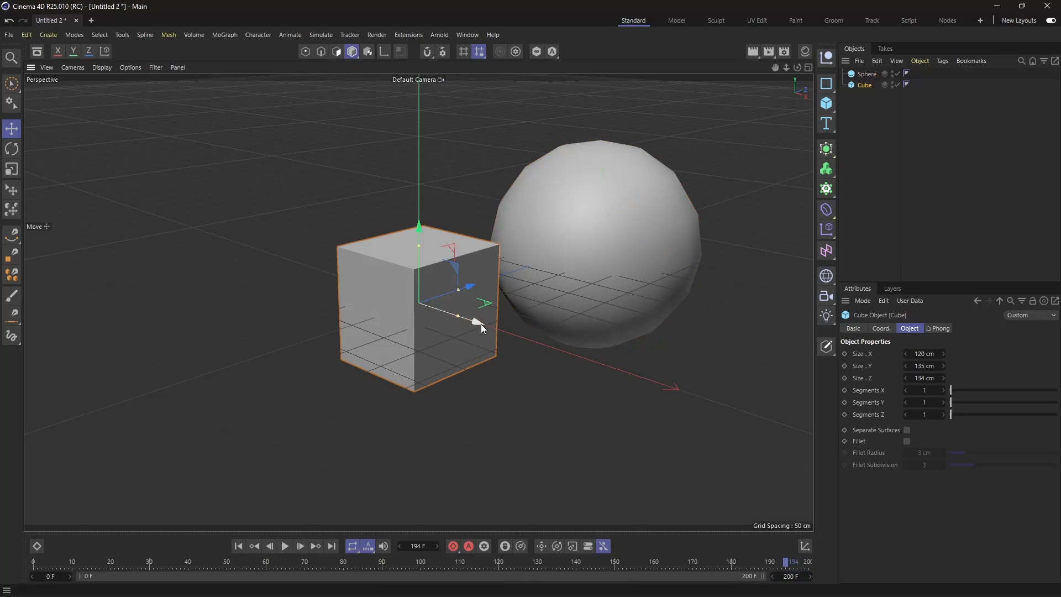
mouse_move(481, 324)
mouse_down()
mouse_move(412, 302)
mouse_move(477, 304)
mouse_up()
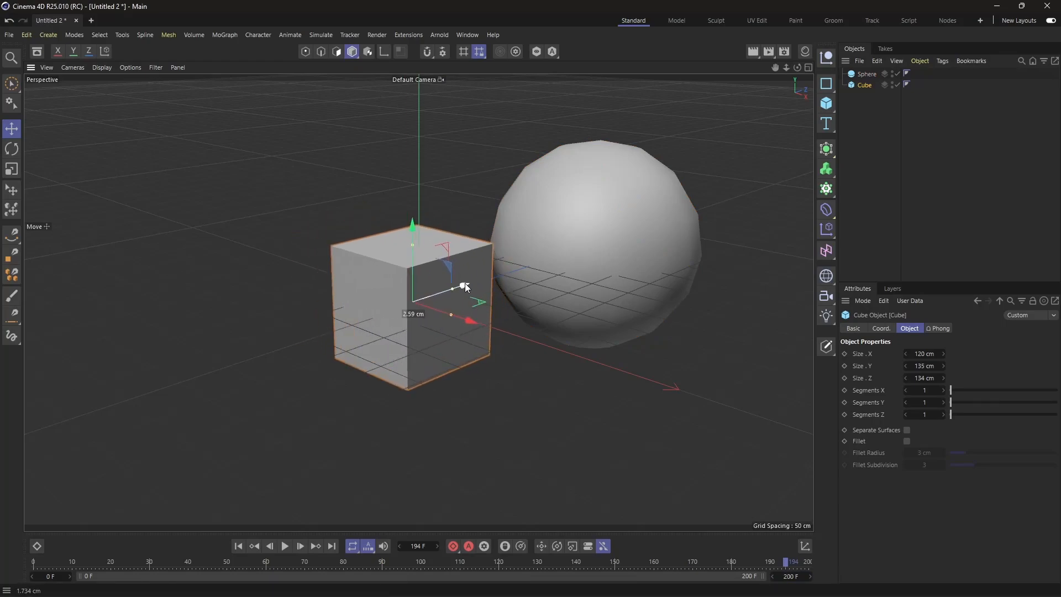
click(303, 53)
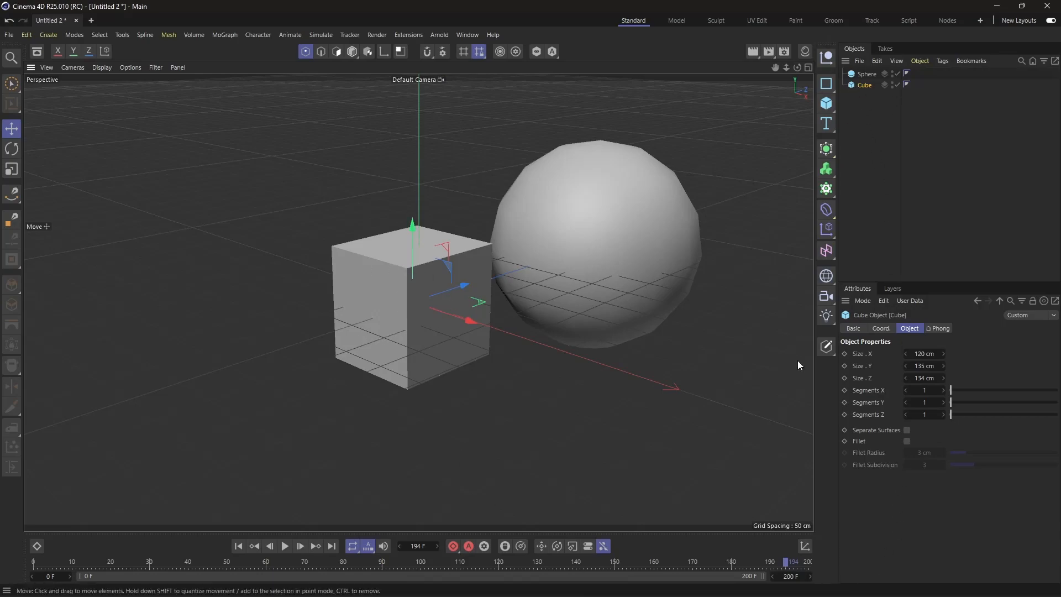
click(832, 352)
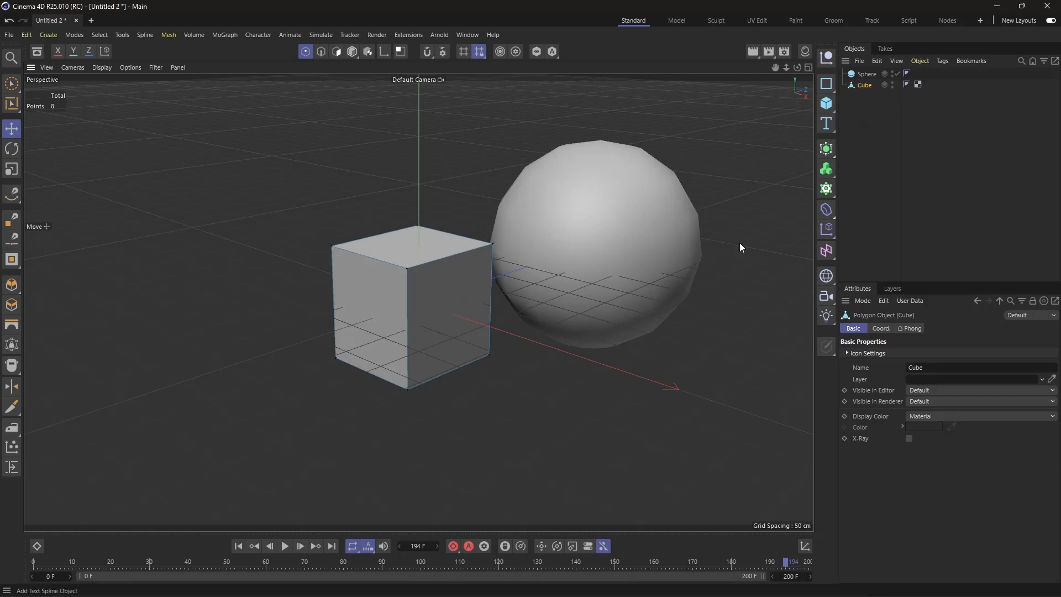
Step: Move the cube's front top corner point and its right top corner point inward so the right side slants
click(407, 269)
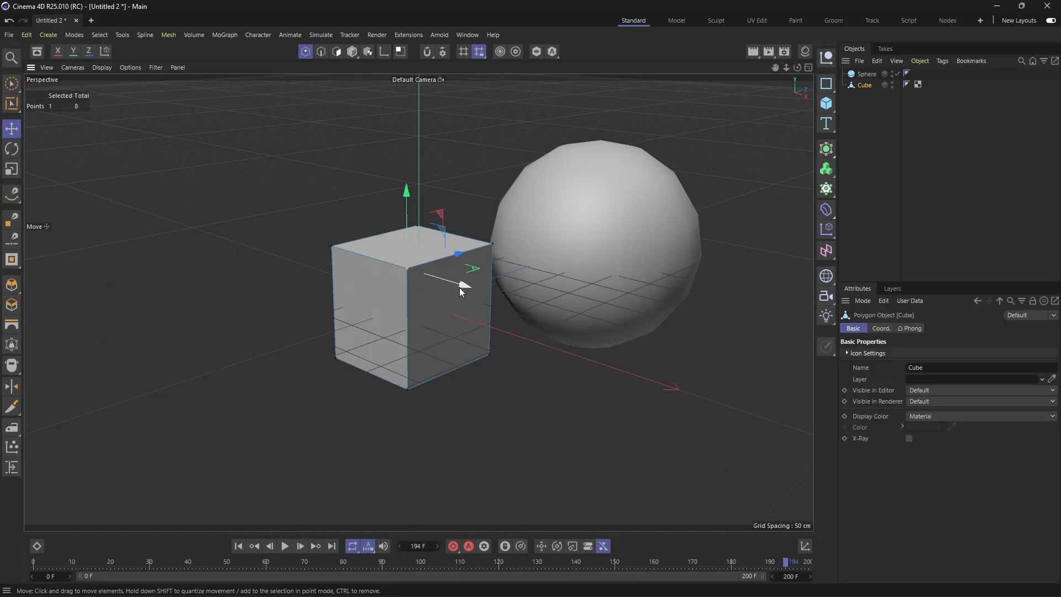
drag(460, 288, 487, 266)
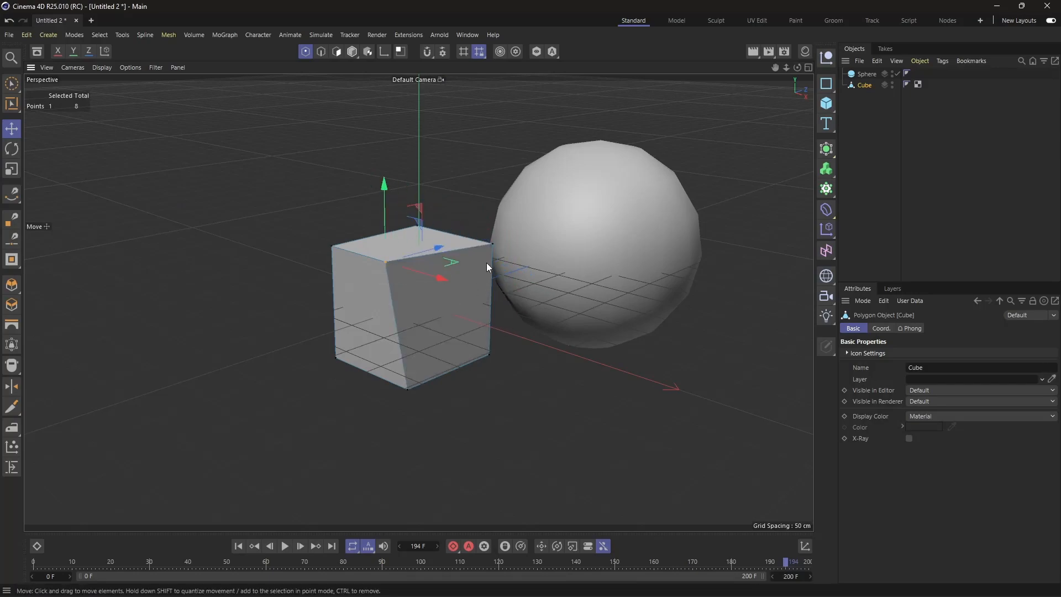
click(492, 244)
drag(534, 229, 502, 247)
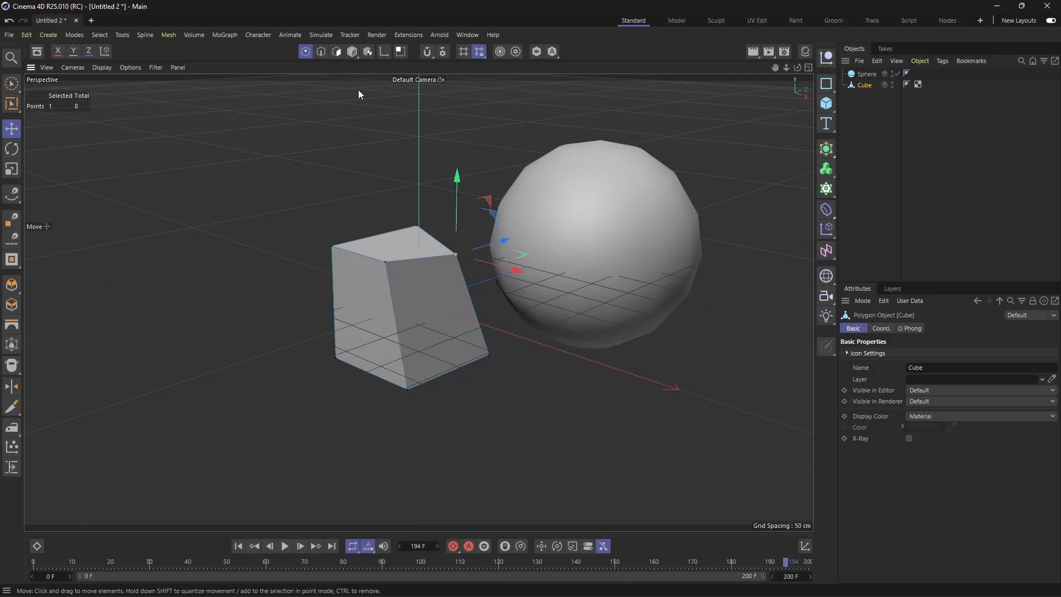
Step: In Edges mode, move the cube's front vertical edge outward toward the camera
click(322, 51)
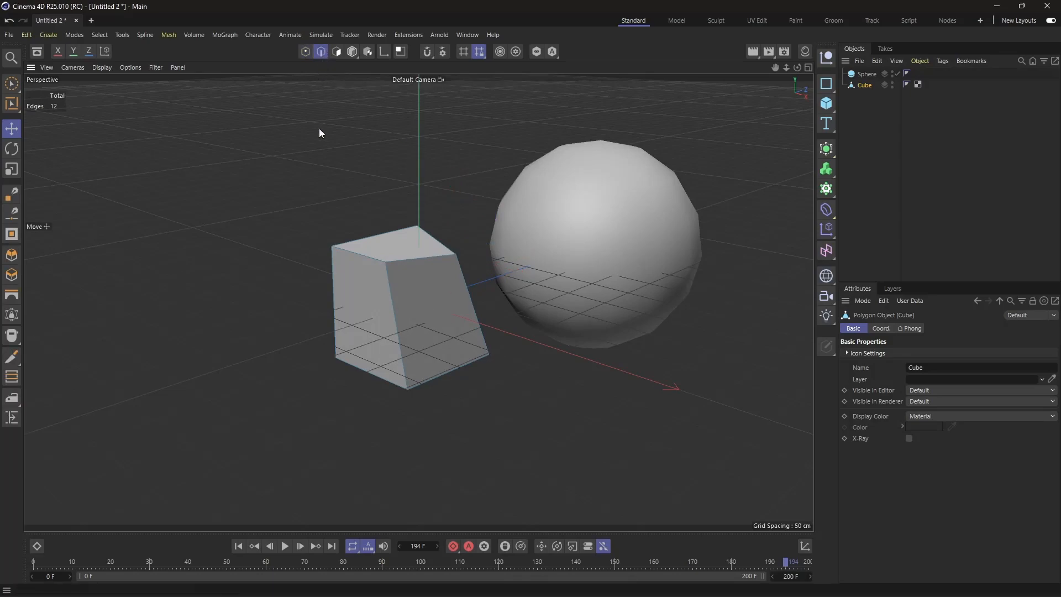
click(390, 290)
drag(410, 406, 416, 435)
Step: In Polygons mode, pull the cube's left and right front faces outward and lower its top face
click(339, 53)
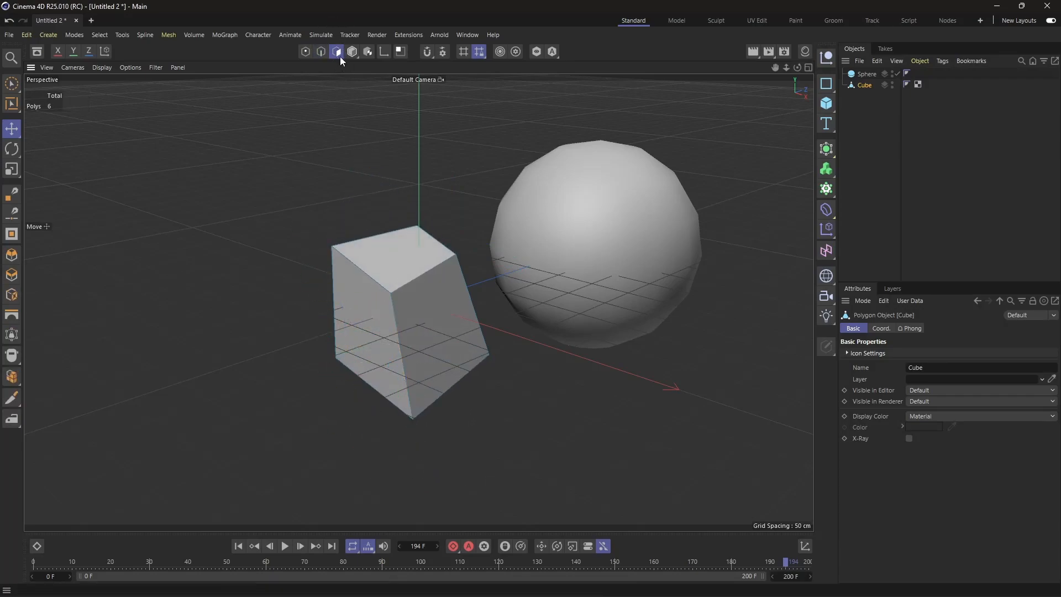
click(357, 329)
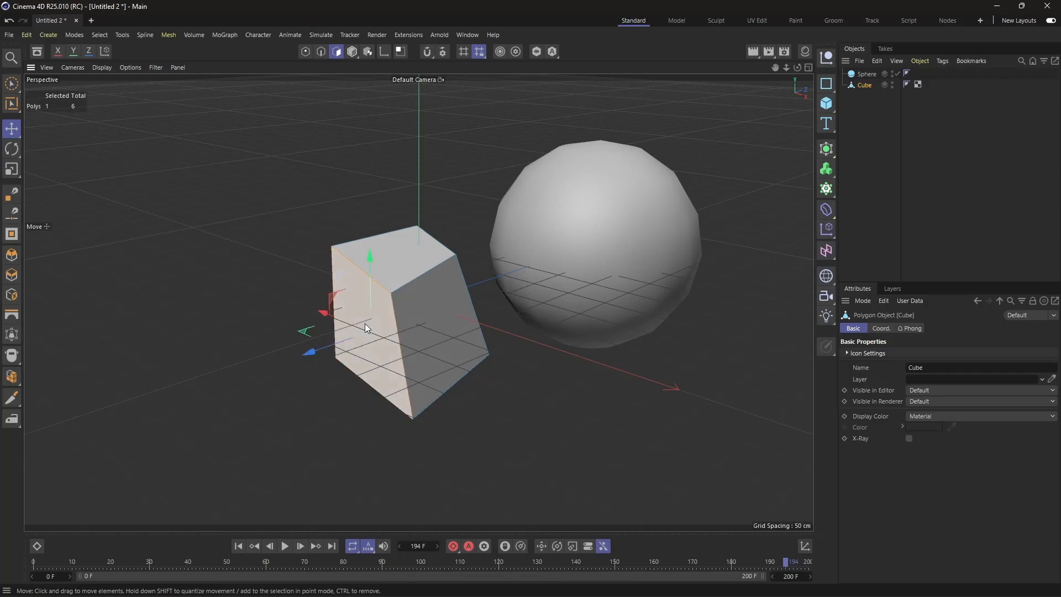
click(403, 255)
mouse_move(389, 194)
mouse_down()
mouse_move(377, 151)
mouse_move(376, 189)
mouse_up()
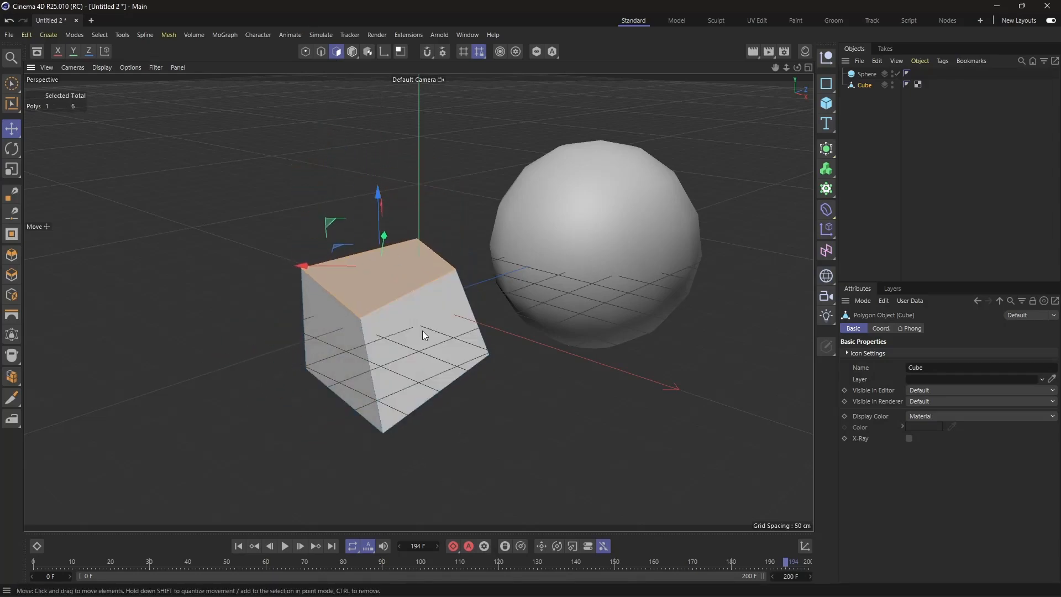
click(424, 332)
mouse_move(500, 362)
mouse_down()
mouse_move(529, 364)
mouse_move(503, 363)
mouse_up()
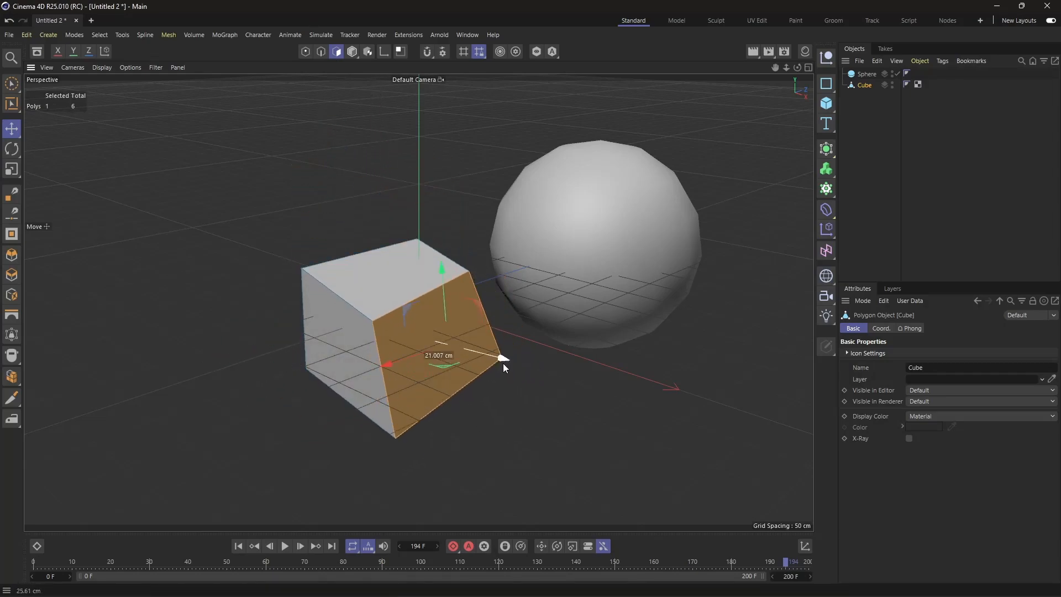
Step: Return to Model mode and render the scene both in the viewport and in the Picture Viewer
click(352, 51)
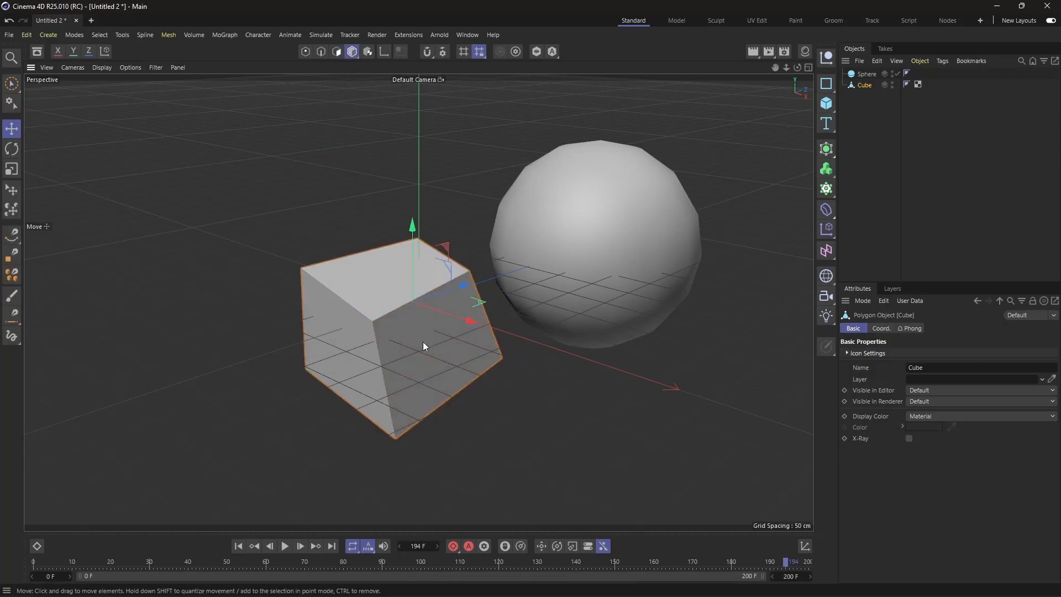
click(754, 51)
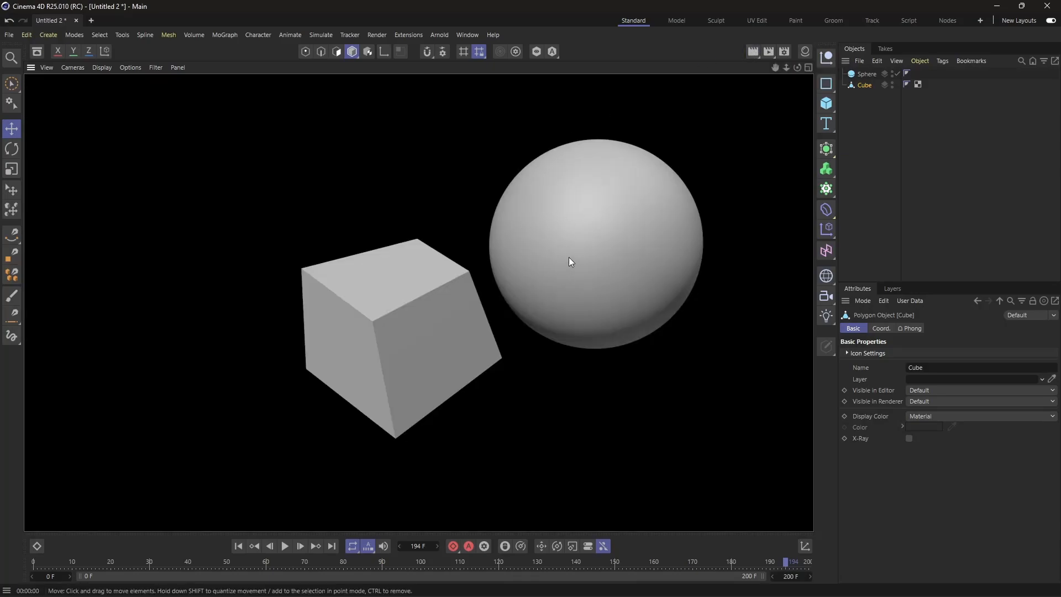
click(771, 51)
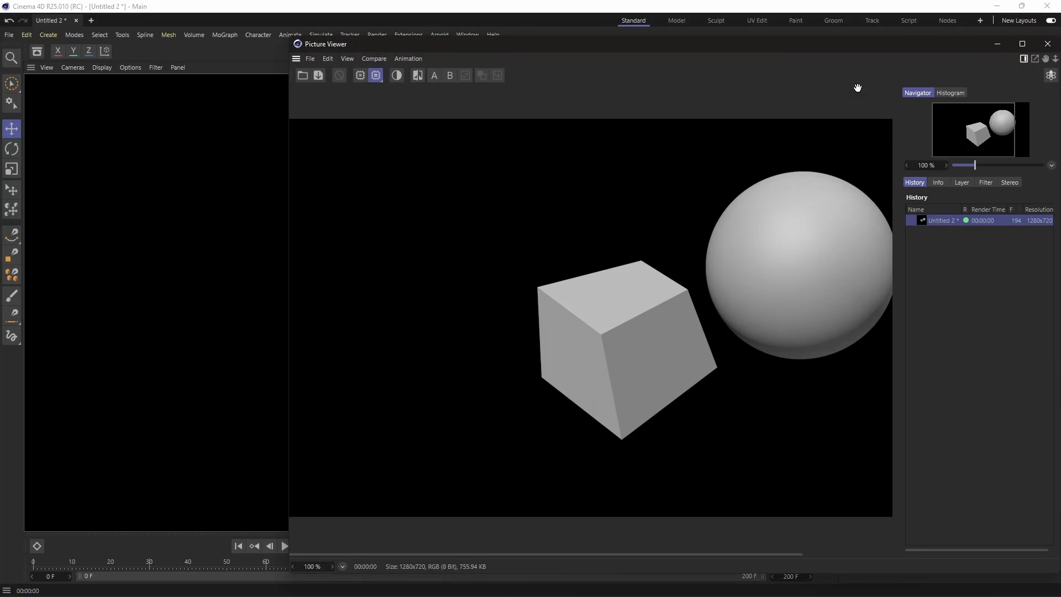
drag(854, 54, 784, 54)
click(975, 45)
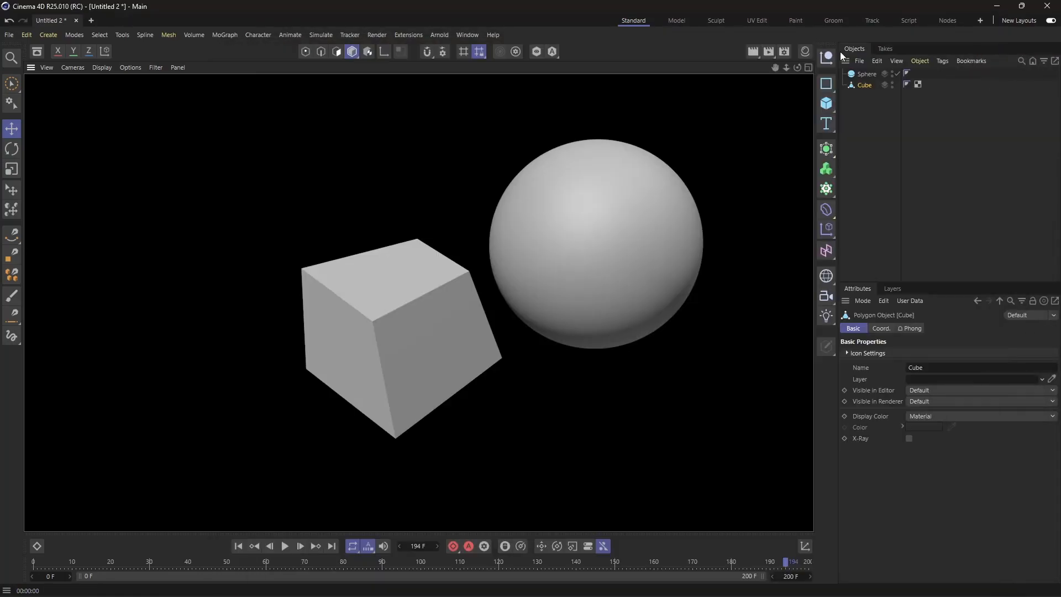
Step: Review the render settings, examining the output Frame Range choices with Current Frame kept and the Save options for the image file
click(788, 51)
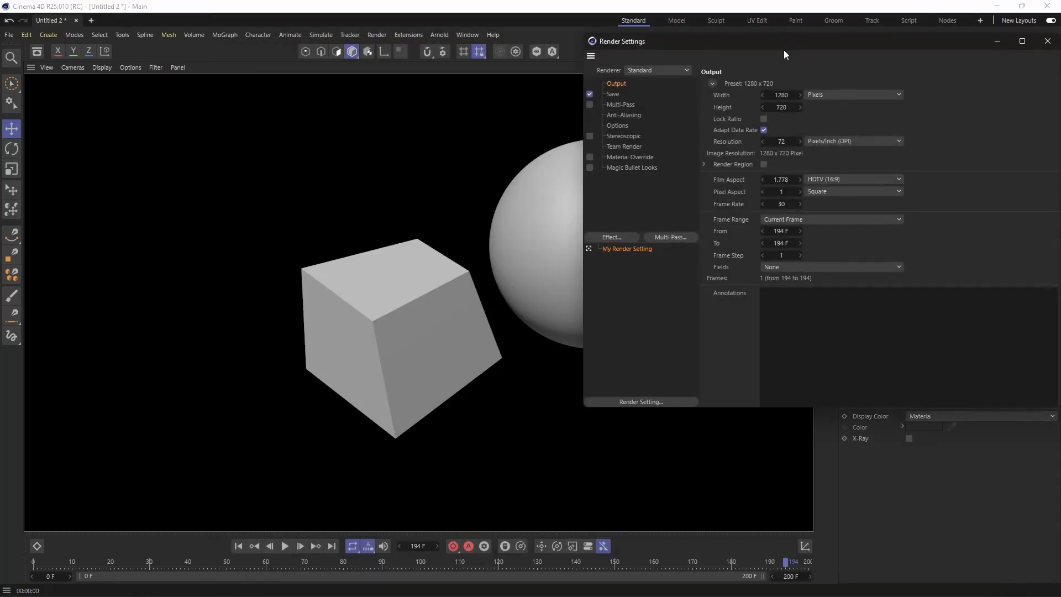
drag(790, 42, 520, 92)
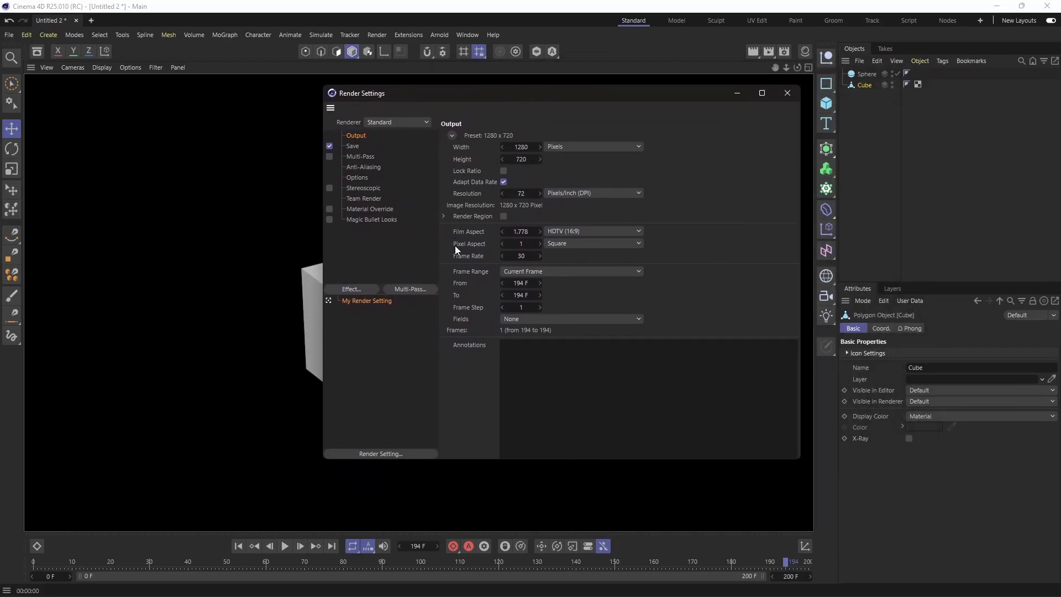
click(525, 271)
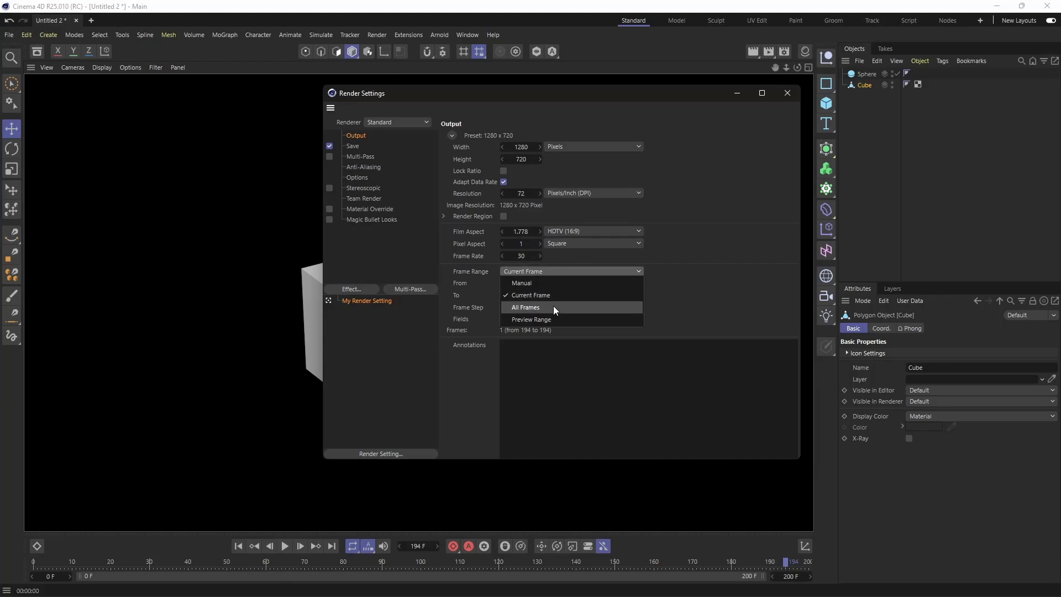
click(546, 296)
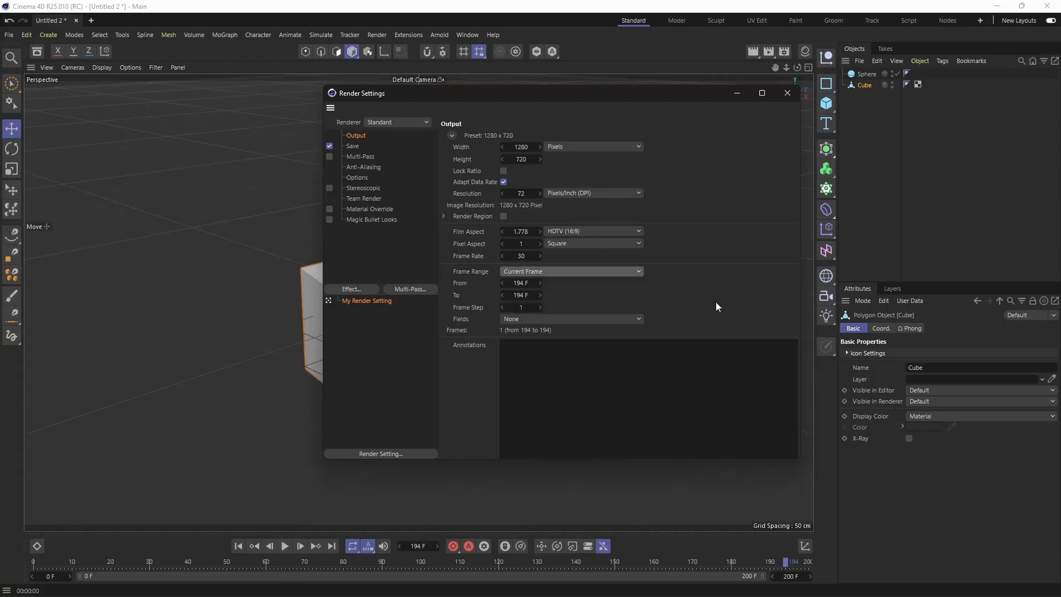
click(357, 147)
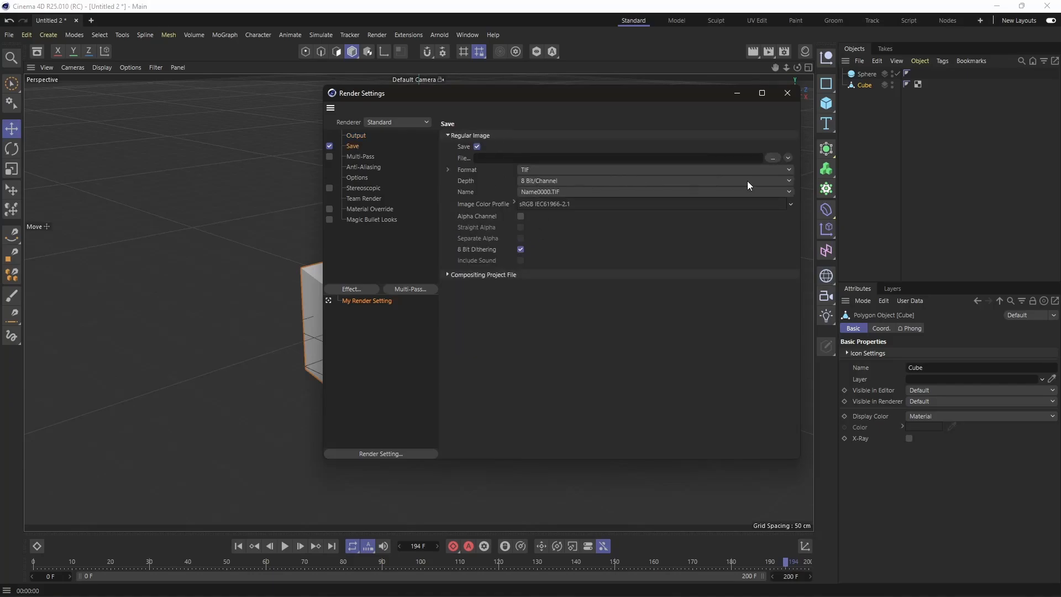
click(788, 93)
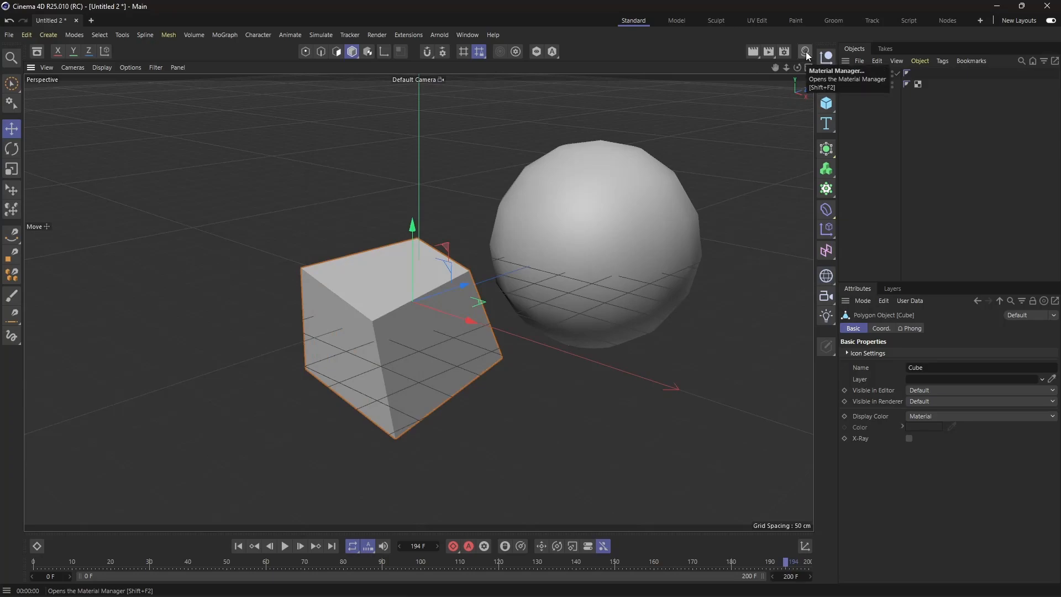
Step: Create a new material in the Material Manager and color it green with hue 147° and saturation 80%
click(804, 52)
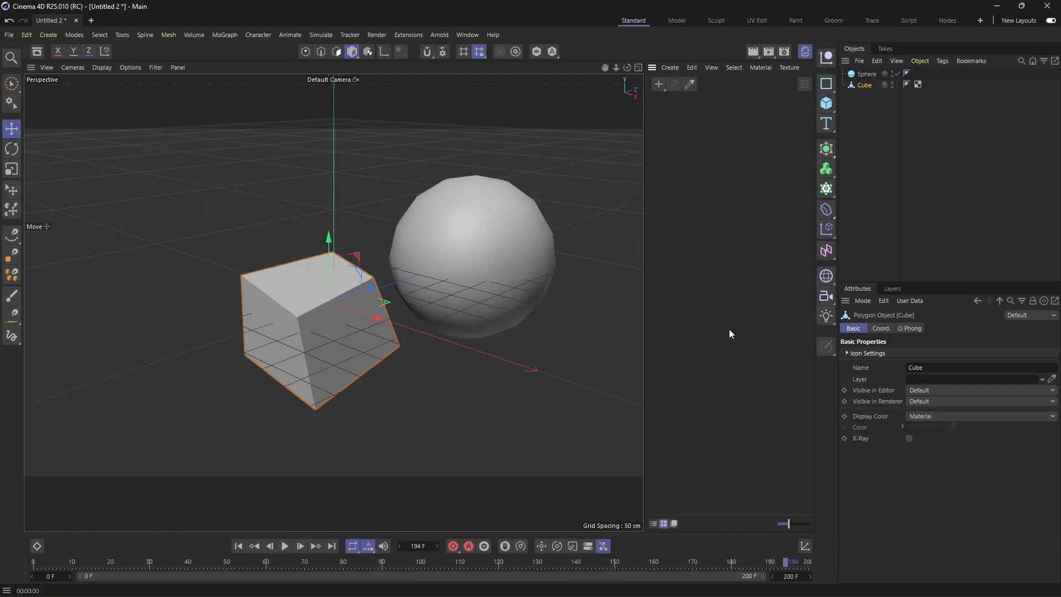
click(659, 84)
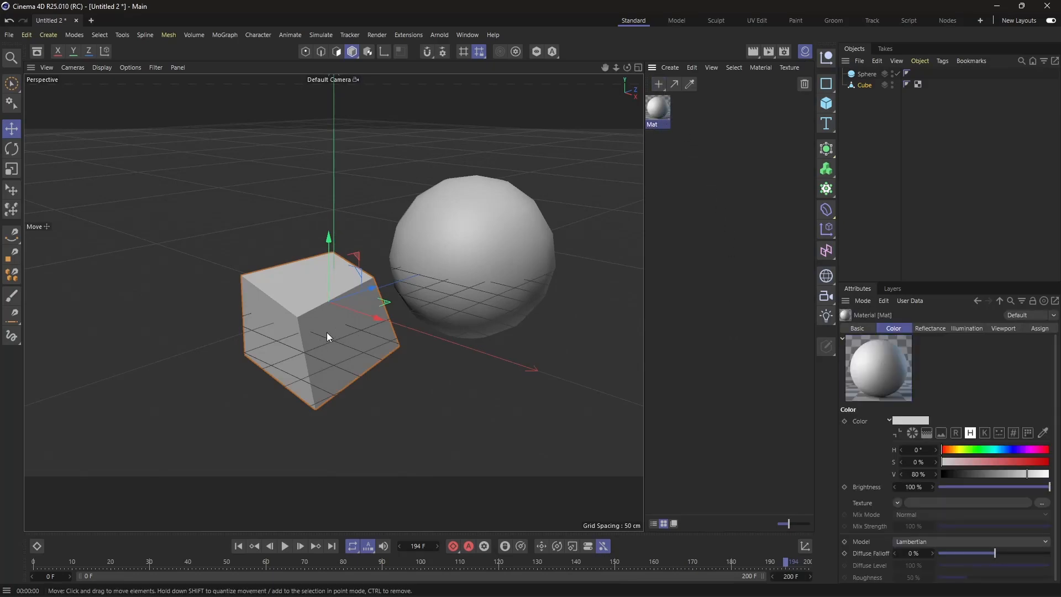
double_click(660, 110)
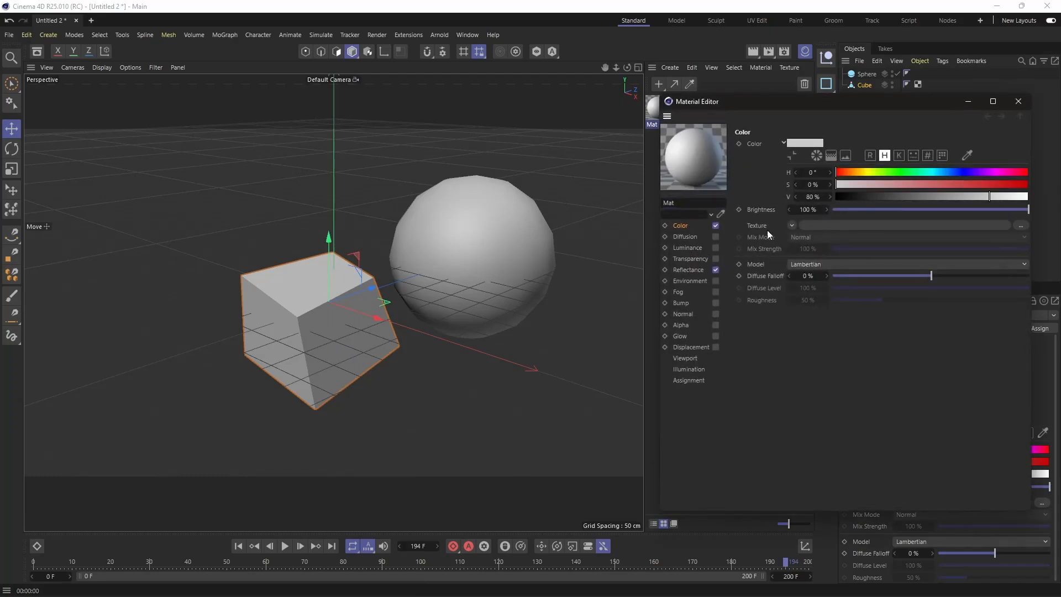
click(915, 173)
click(990, 184)
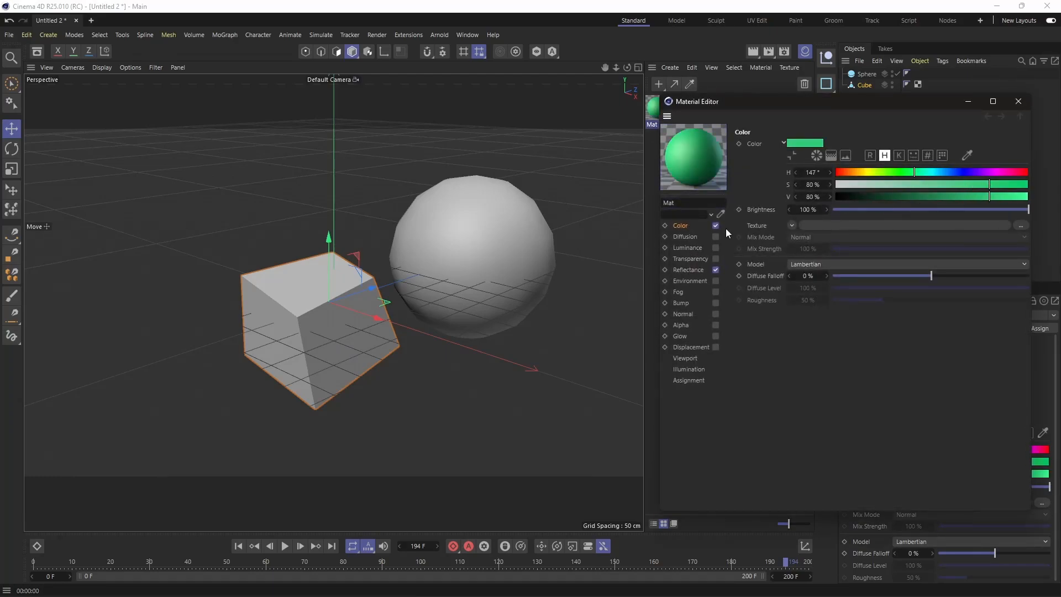
click(1019, 101)
Step: Apply the green material to the cube and deselect the material
drag(660, 112, 333, 309)
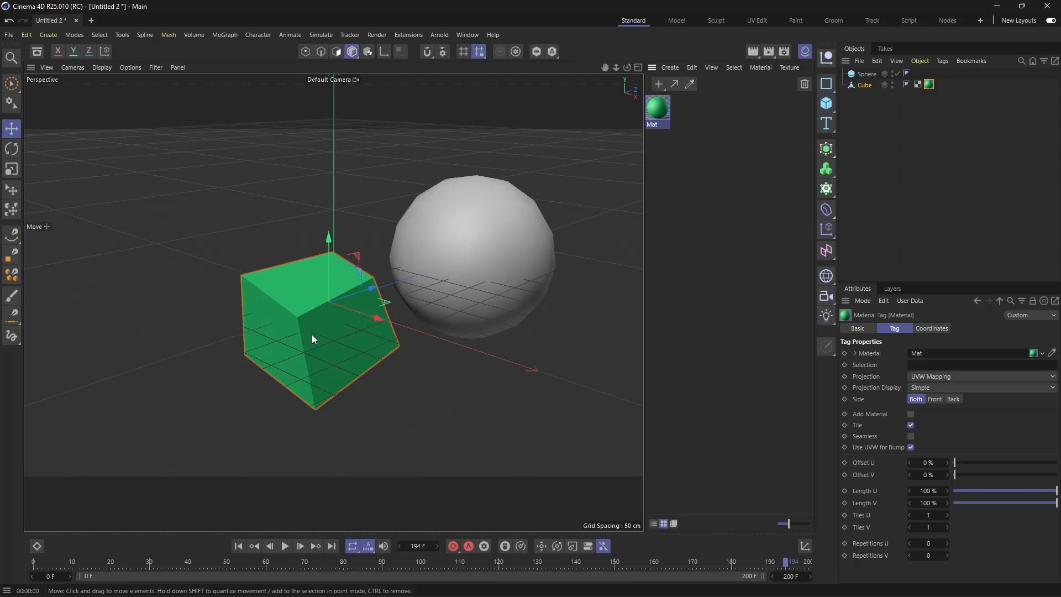
click(717, 338)
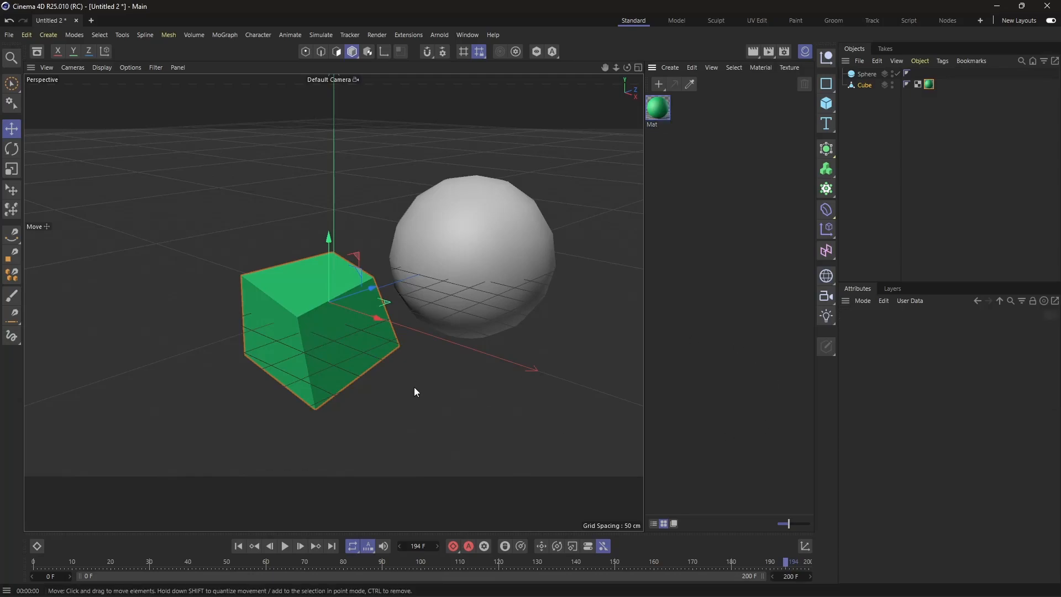